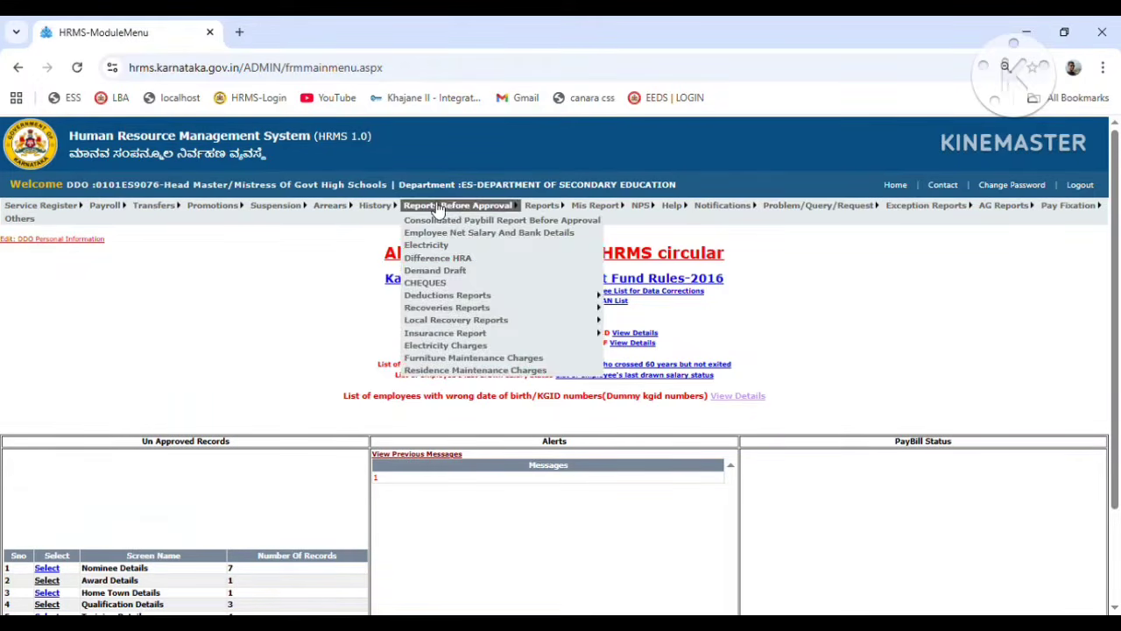
Open the Request for Change OF DOB DOJ DOI Gender form and retrieve the employee's record by KGID number.
{"action": "mouse_move", "coordinate": [824, 210]}
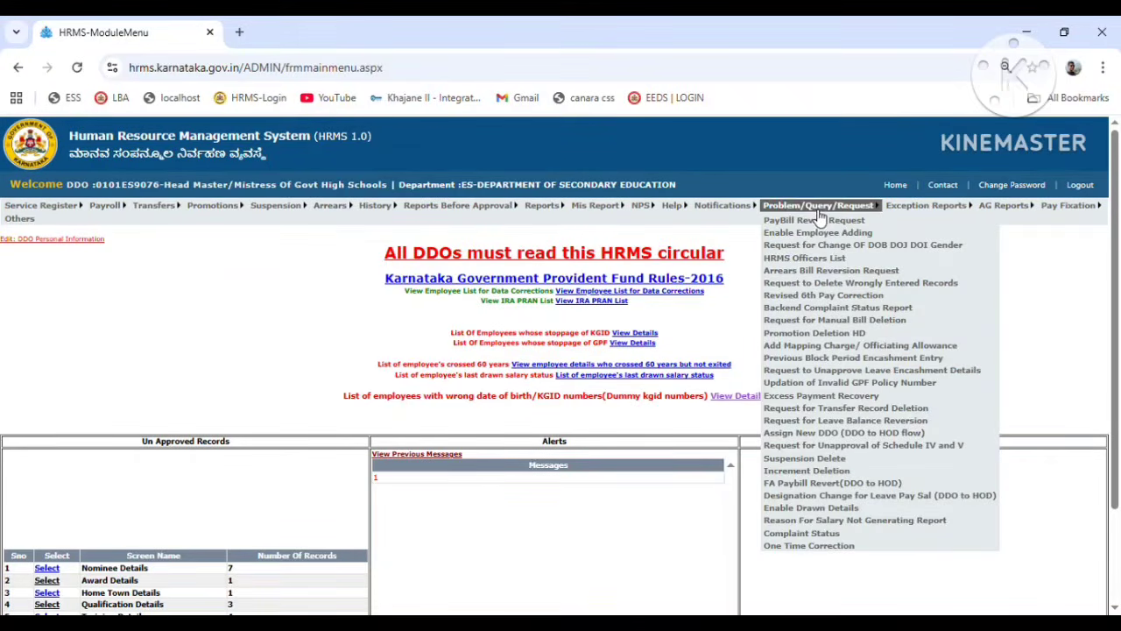
{"action": "left_click", "coordinate": [874, 249]}
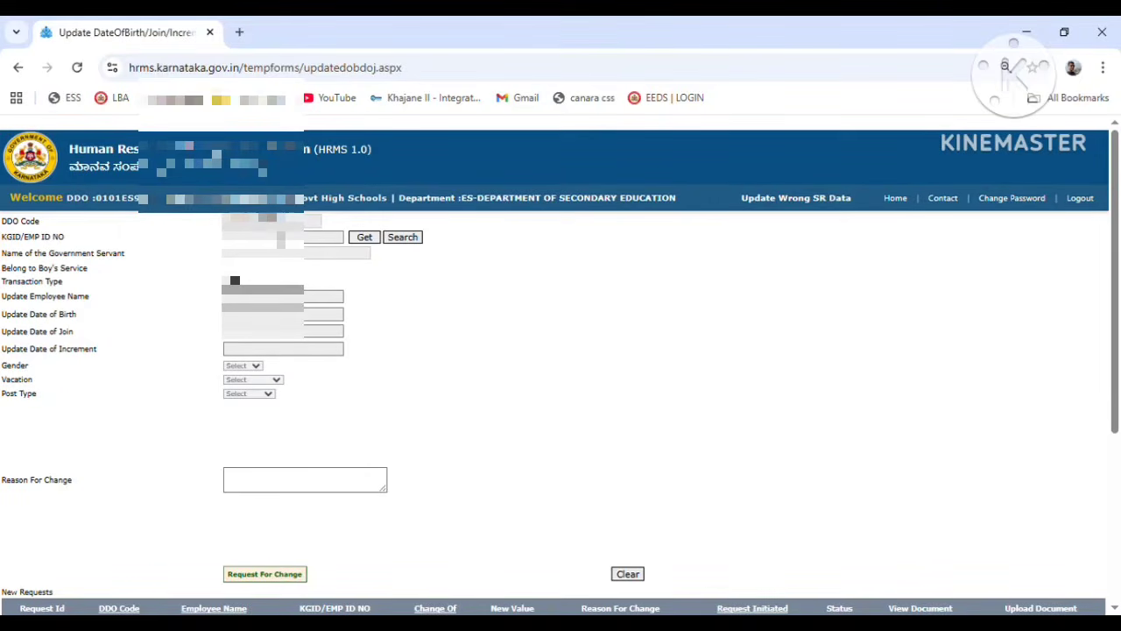
{"action": "left_click", "coordinate": [281, 239]}
{"action": "type", "text": "???????"}
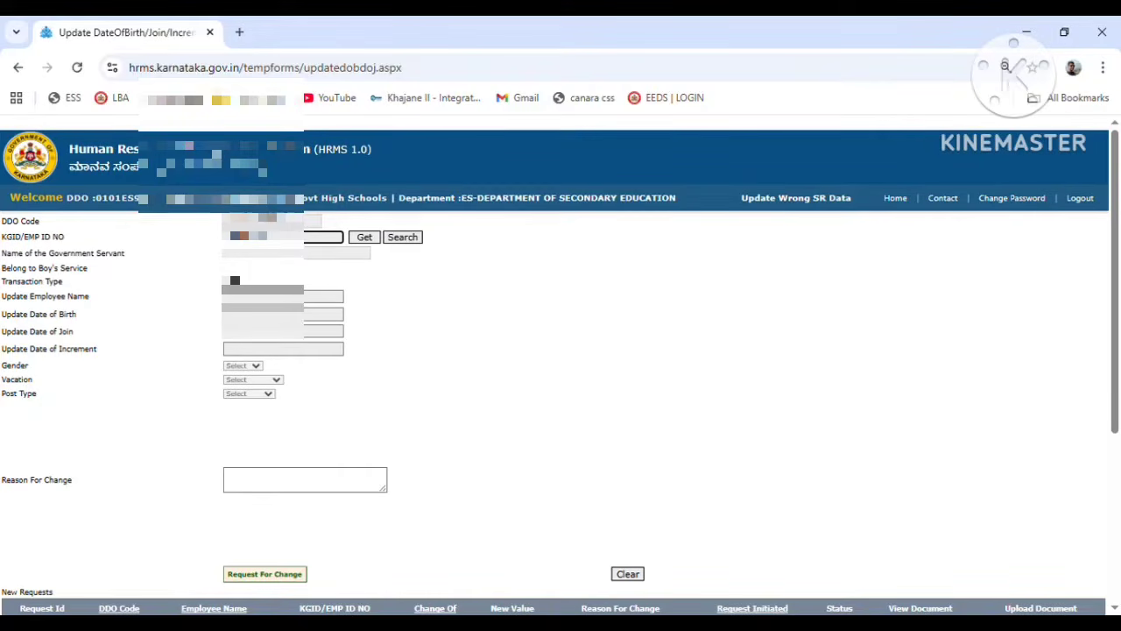
{"action": "left_click", "coordinate": [365, 238]}
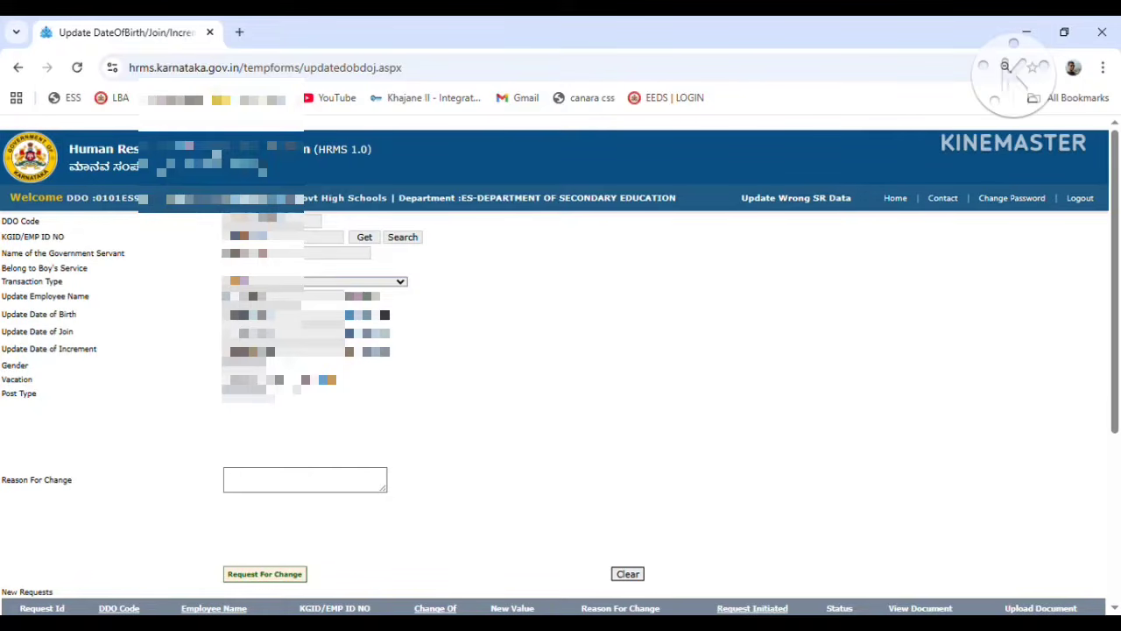
Choose the cadre change transaction type for the employee and acknowledge the data correction notice.
{"action": "left_click", "coordinate": [315, 309]}
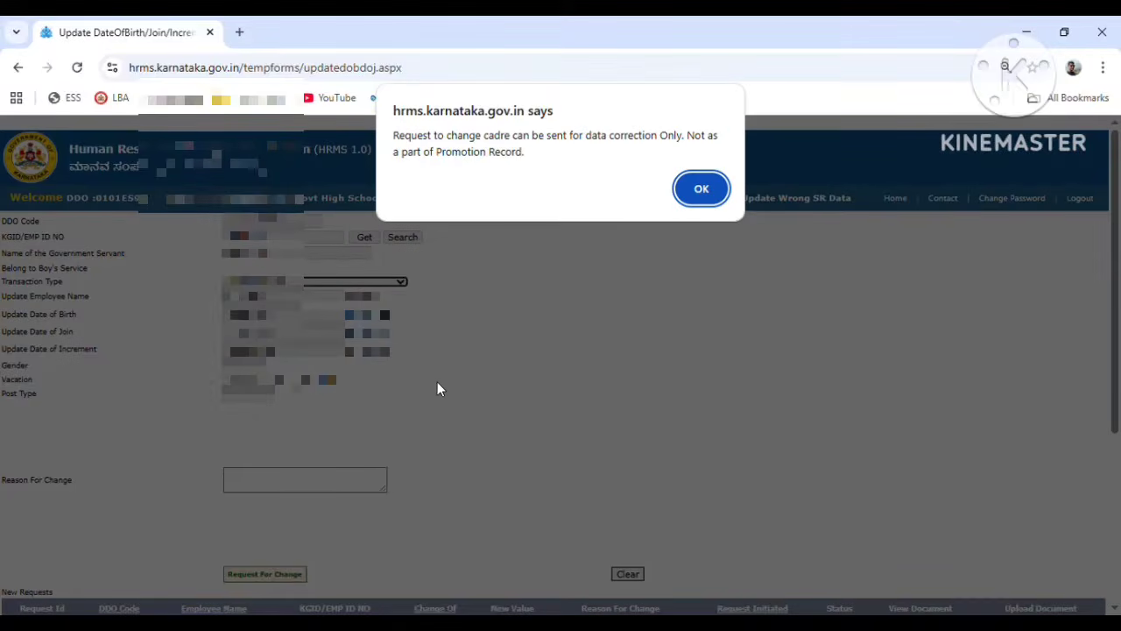
{"action": "left_click", "coordinate": [698, 187]}
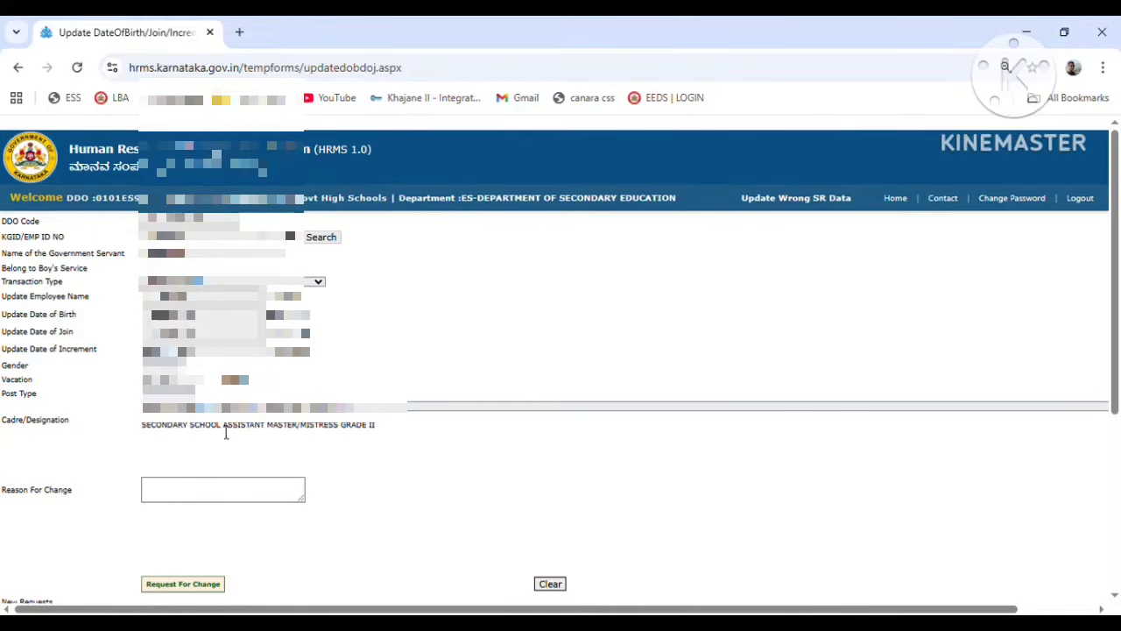
Enter "wronly enterd designation." as the reason for the change.
{"action": "left_click", "coordinate": [206, 496]}
{"action": "left_click", "coordinate": [206, 496]}
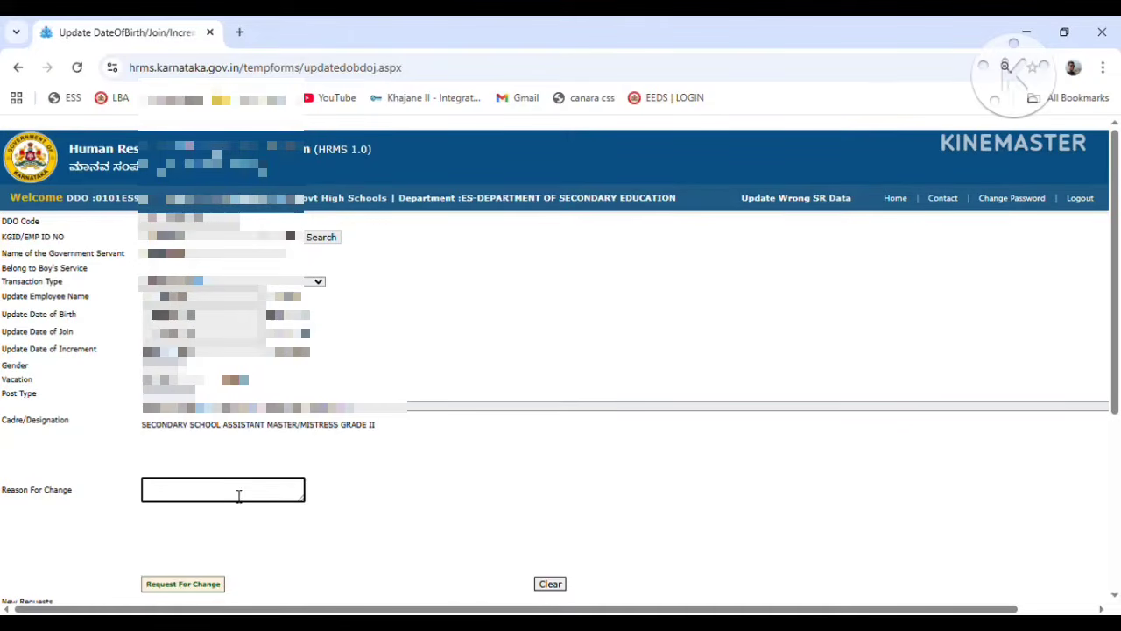
{"action": "type", "text": "wronly enterd"}
{"action": "type", "text": "e"}
{"action": "key", "text": "BackSpace"}
{"action": "type", "text": "my"}
{"action": "key", "text": "BackSpace"}
{"action": "key", "text": "BackSpace"}
{"action": "type", "text": "de"}
{"action": "type", "text": "sig"}
{"action": "type", "text": "nation."}
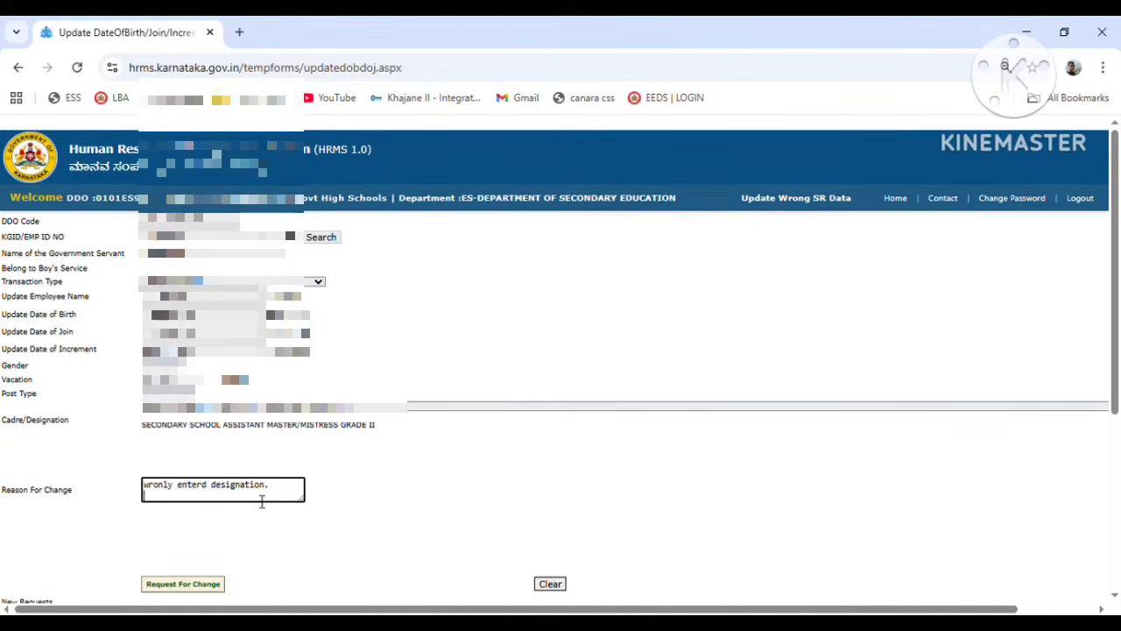
Add a second line reading "my cadre is ." to the reason for the change.
{"action": "key", "text": "Return"}
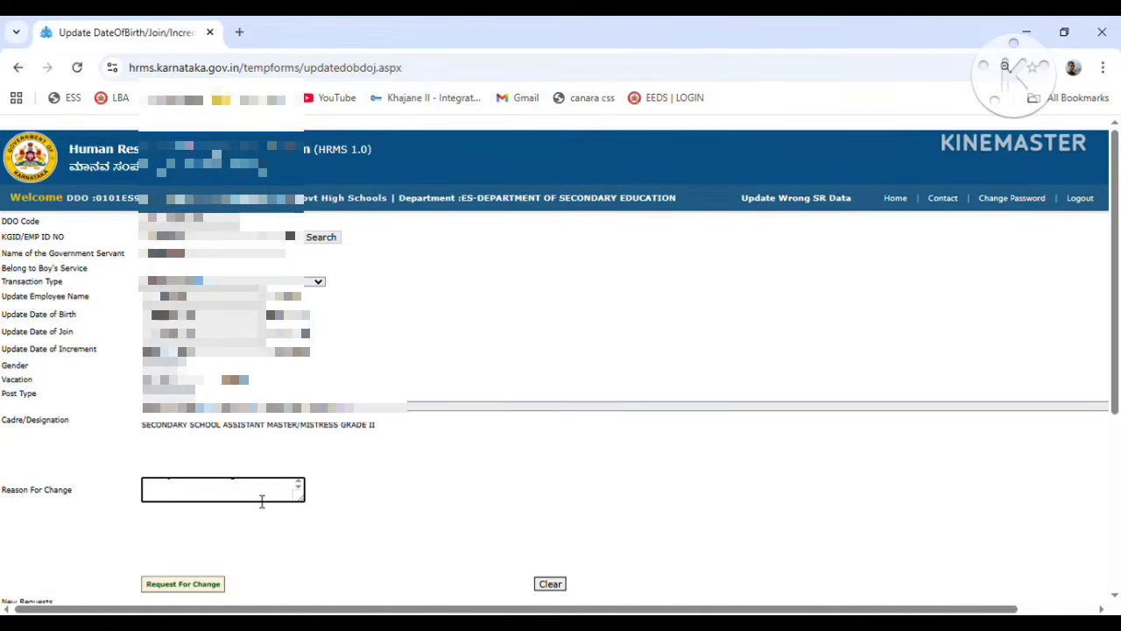
{"action": "type", "text": "so"}
{"action": "type", "text": " c"}
{"action": "type", "text": "adre"}
{"action": "type", "text": " is "}
{"action": "type", "text": "....."}
{"action": "key", "text": "BackSpace"}
{"action": "key", "text": "BackSpace"}
{"action": "key", "text": "BackSpace"}
{"action": "key", "text": "BackSpace"}
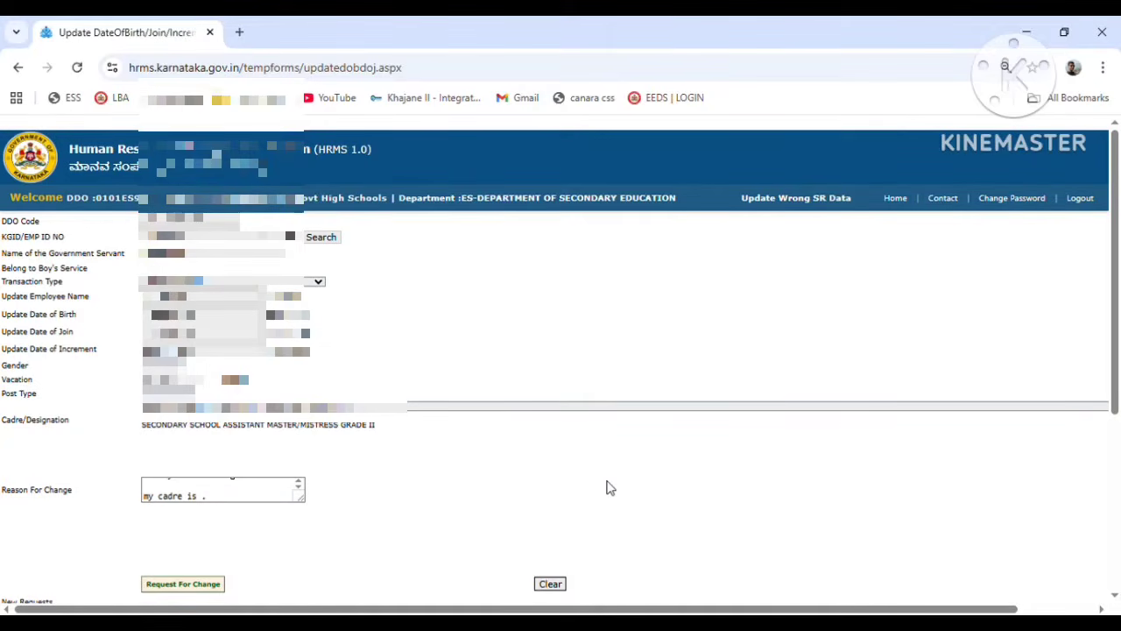
Examine the request submission area and the list of processed requests with their admin remarks and dates.
{"action": "scroll", "coordinate": [608, 487], "scroll_direction": "down", "scroll_amount": 2}
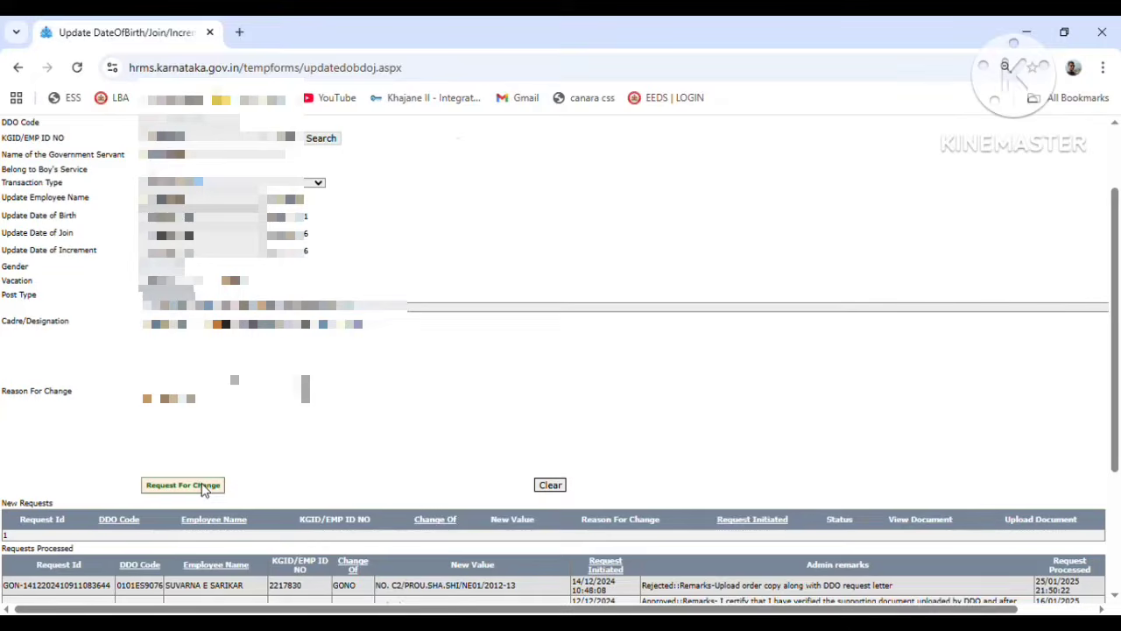
{"action": "left_click", "coordinate": [204, 488]}
{"action": "left_click", "coordinate": [1115, 595]}
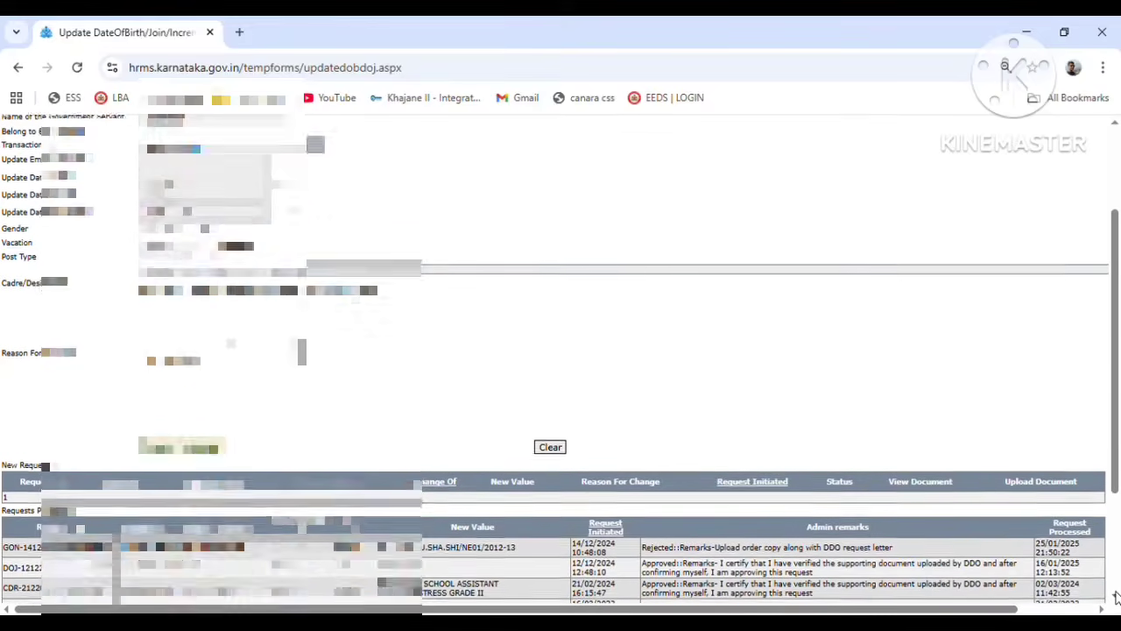
{"action": "left_click", "coordinate": [1115, 597]}
{"action": "left_click", "coordinate": [1115, 597]}
{"action": "left_click", "coordinate": [1115, 597]}
{"action": "left_click", "coordinate": [1115, 597]}
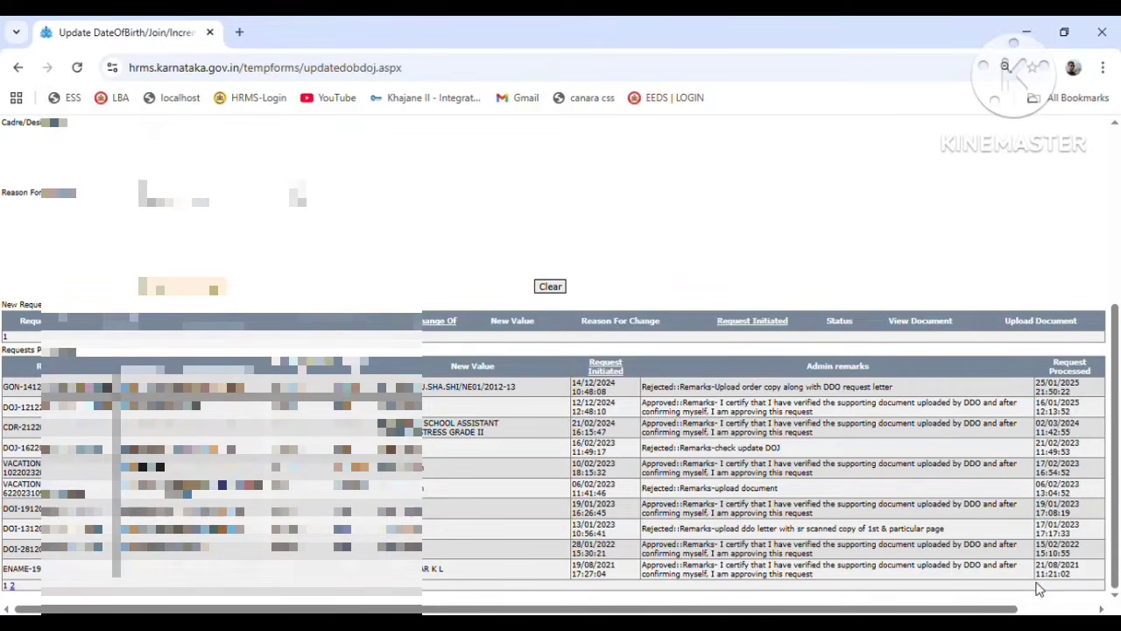
{"action": "left_click", "coordinate": [1089, 609]}
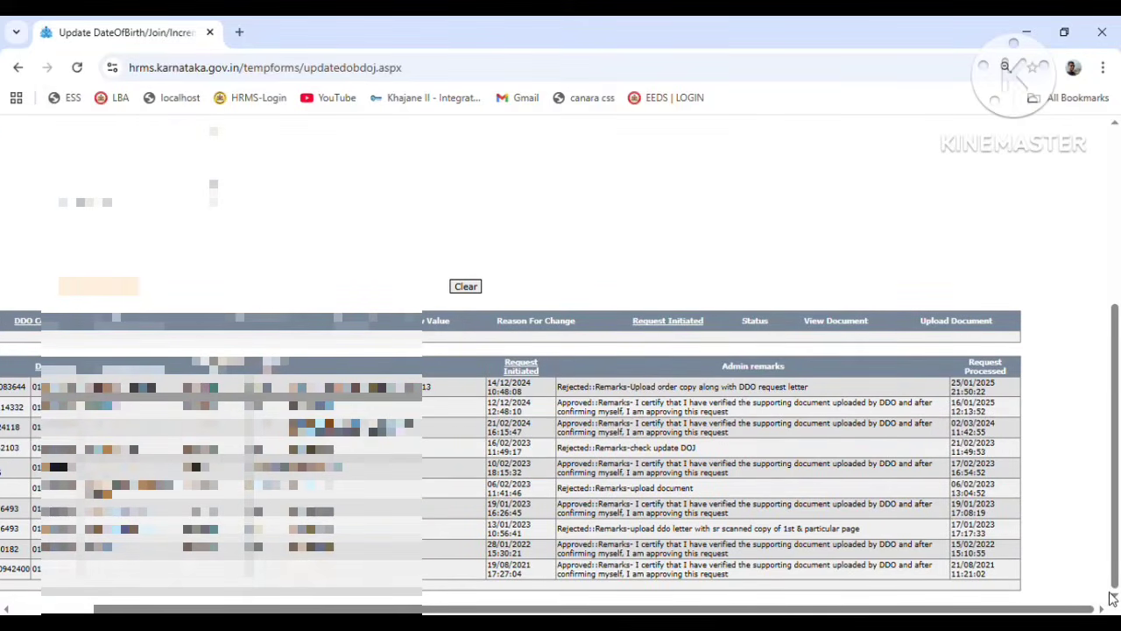
{"action": "left_click", "coordinate": [1117, 136]}
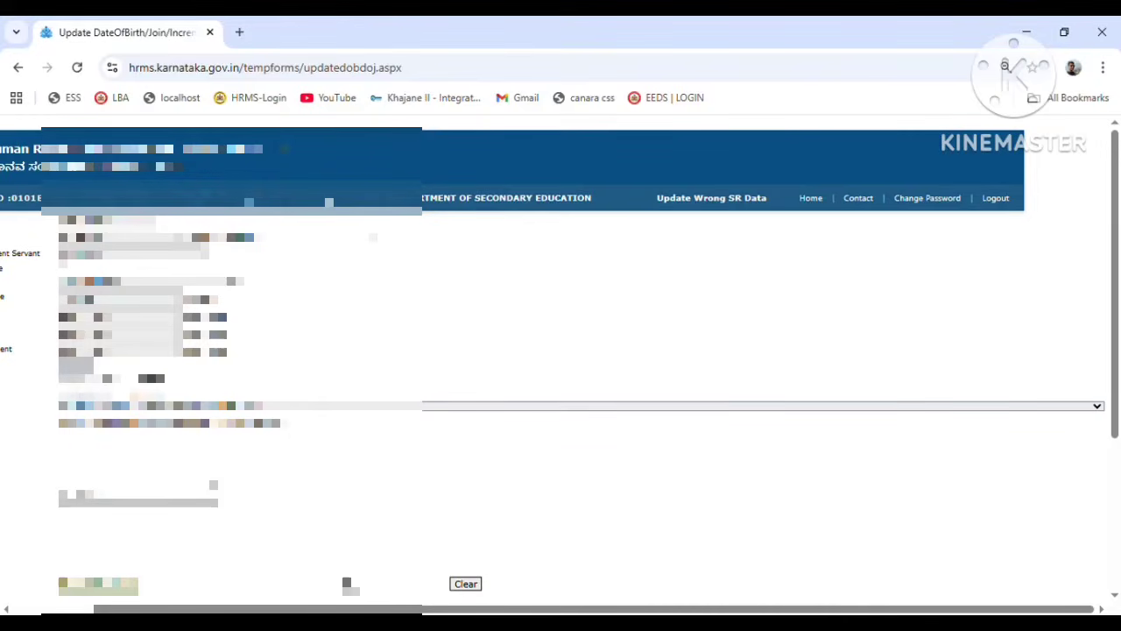
Try to submit the cadre change request with the currently selected cadre.
{"action": "scroll", "coordinate": [1114, 594], "scroll_direction": "down", "scroll_amount": 3}
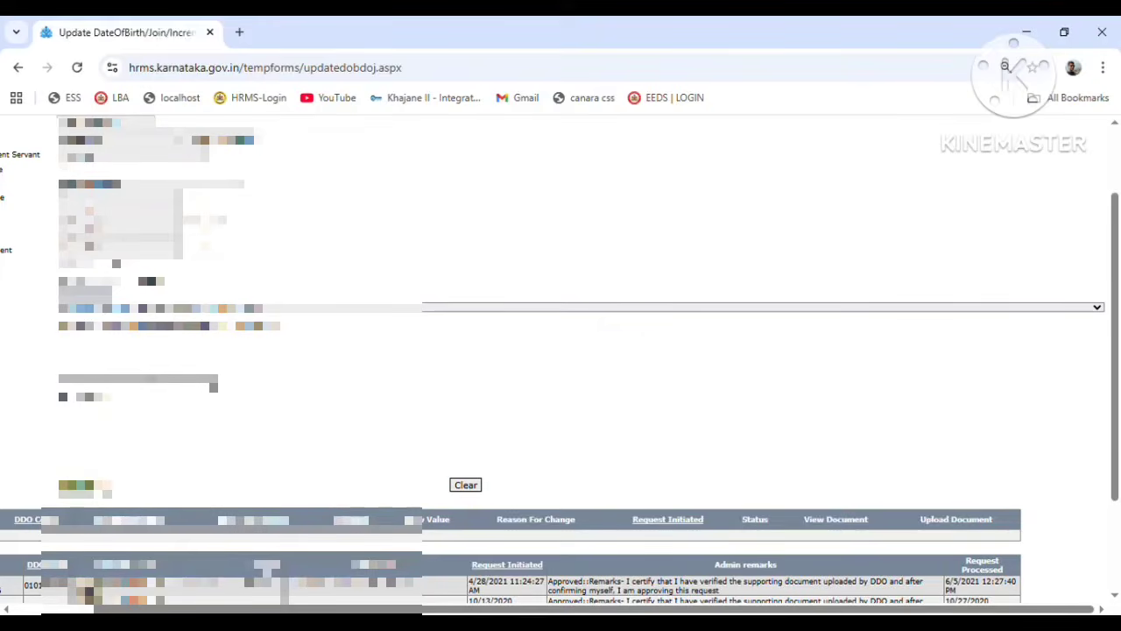
{"action": "left_click", "coordinate": [97, 493]}
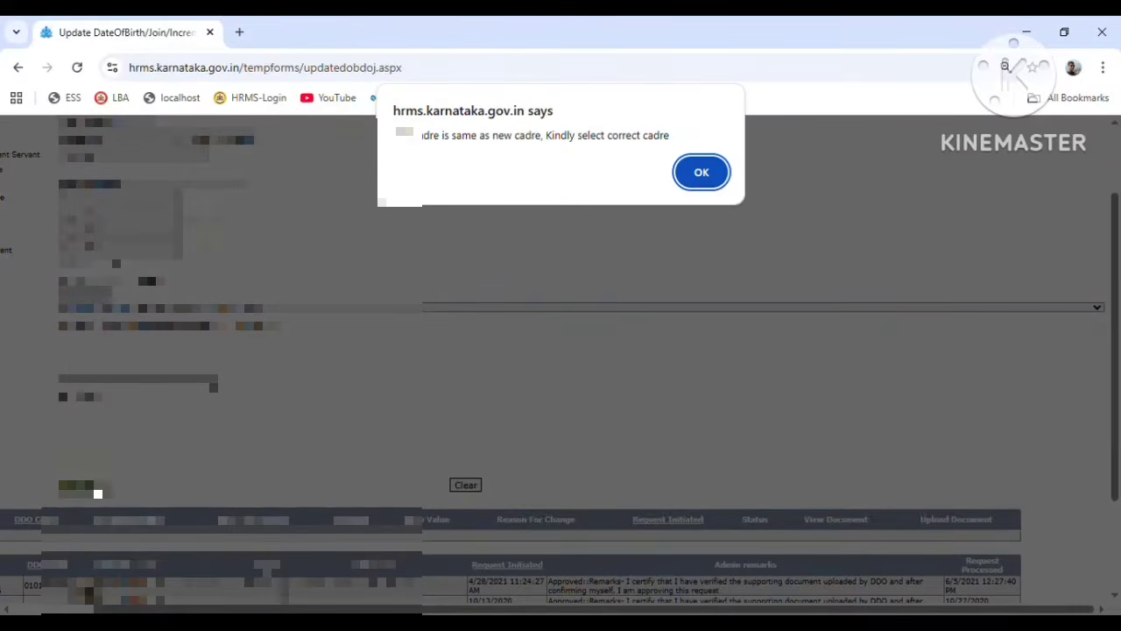
{"action": "left_click", "coordinate": [701, 174]}
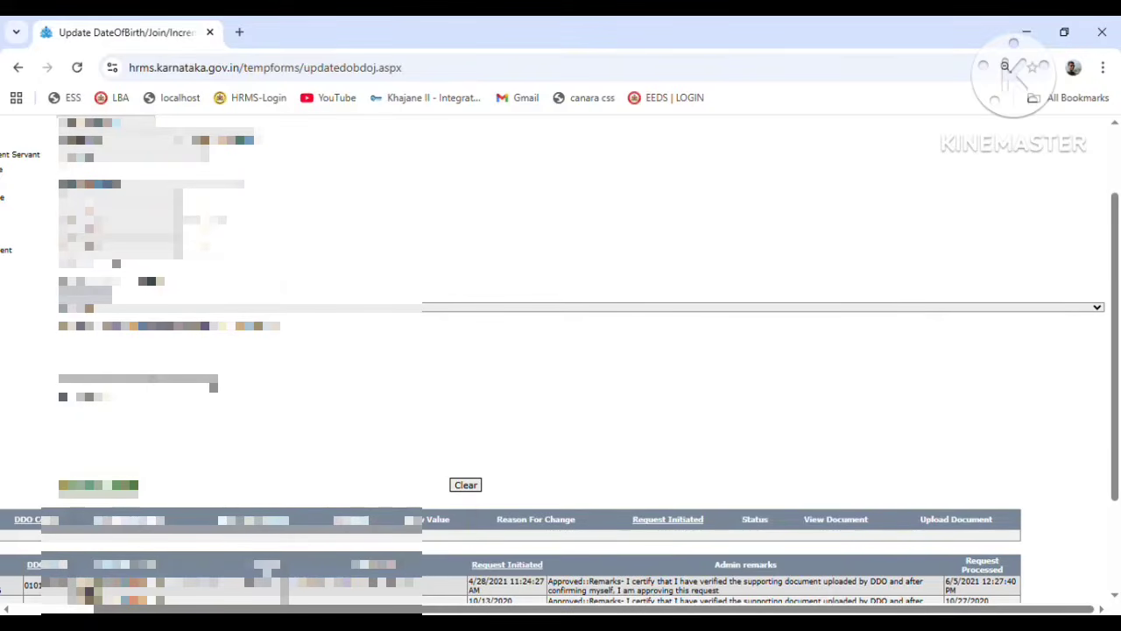
Submit the change request with a different cadre selected and acknowledge the document upload notice.
{"action": "scroll", "coordinate": [3, 484], "scroll_direction": "left", "scroll_amount": 3}
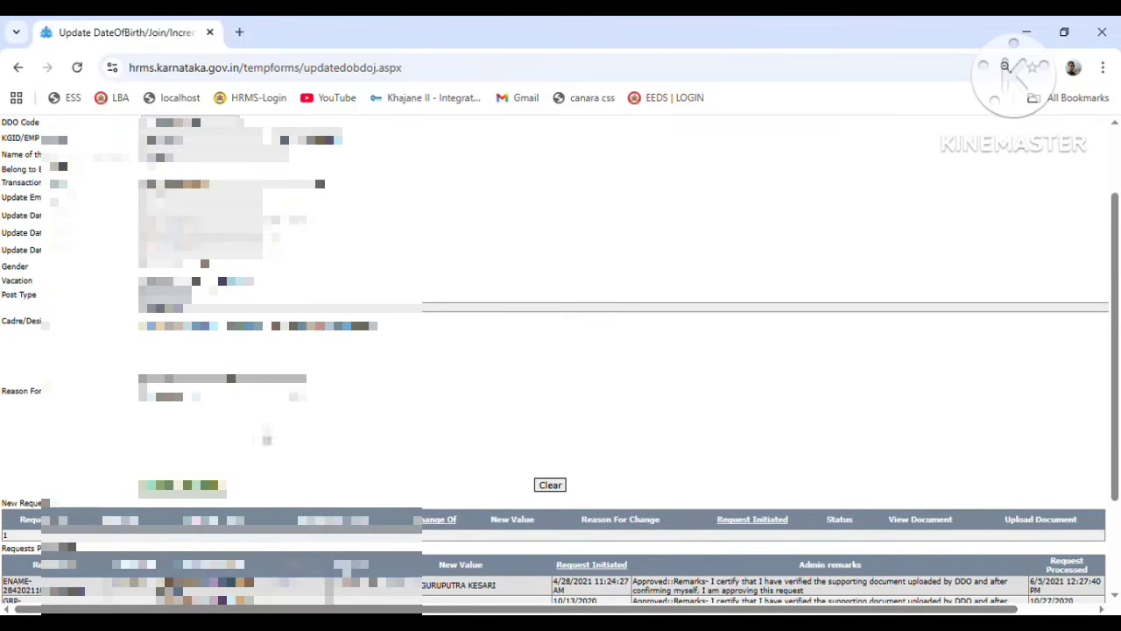
{"action": "left_click", "coordinate": [232, 382]}
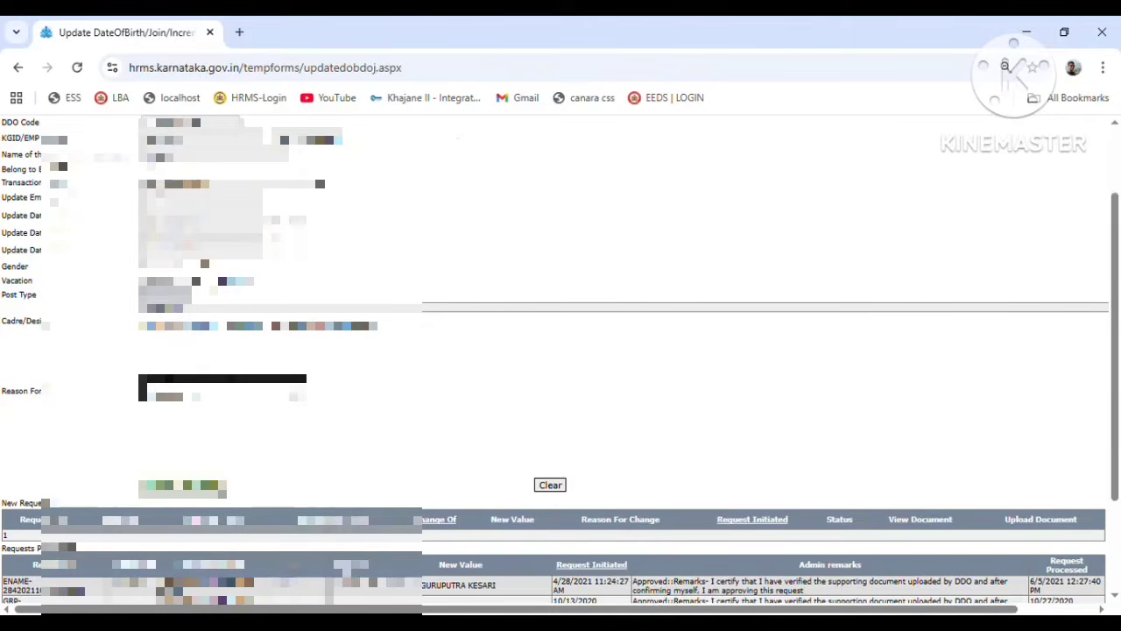
{"action": "left_click", "coordinate": [182, 487]}
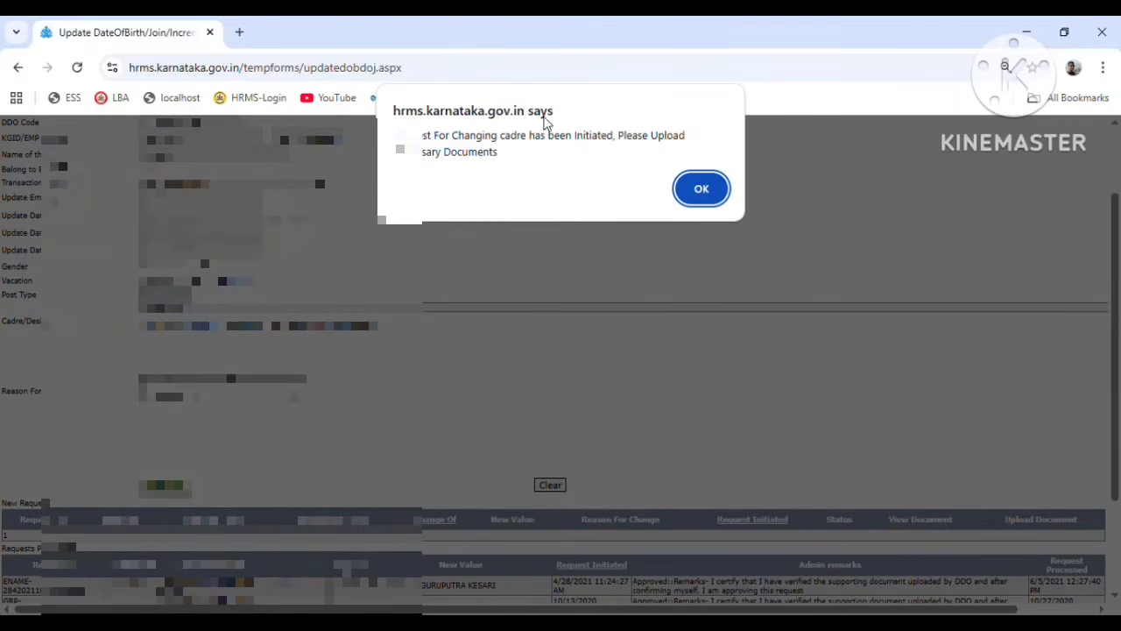
{"action": "left_click", "coordinate": [689, 189]}
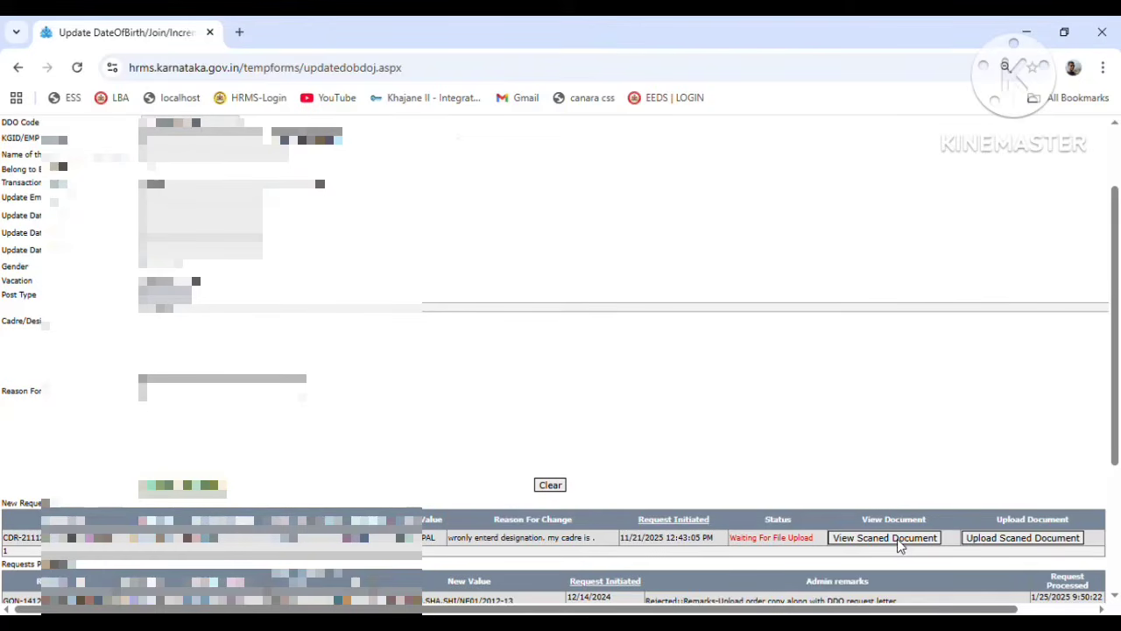
Examine the new cadre request's status, its scanned document viewing and upload options, and the processed requests.
{"action": "left_click", "coordinate": [986, 543]}
{"action": "left_click", "coordinate": [1115, 596]}
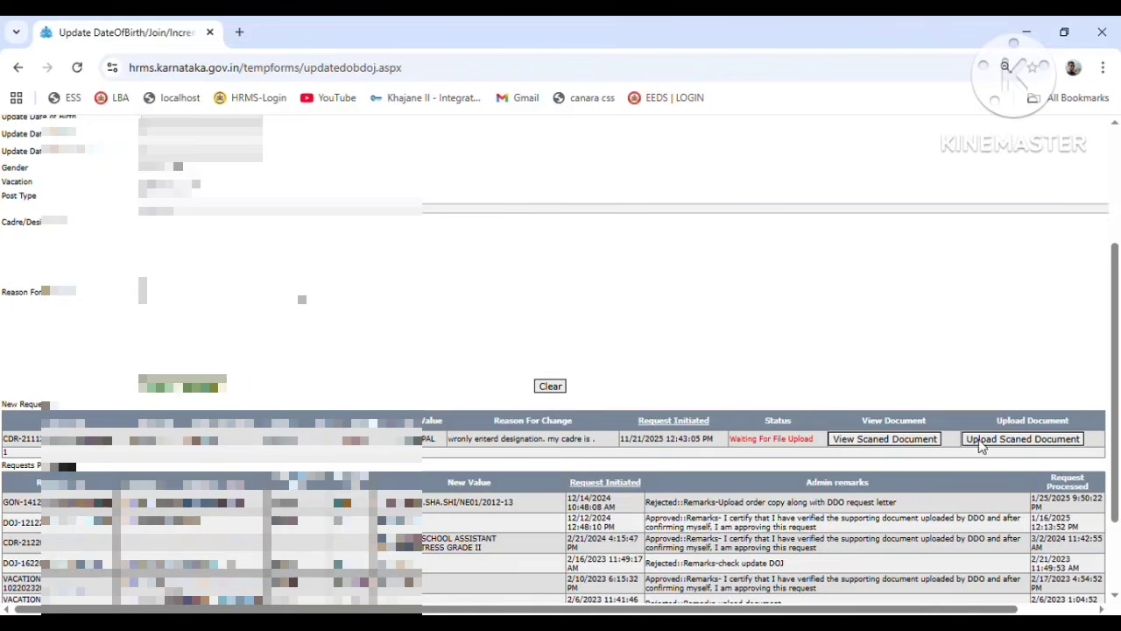
{"action": "left_click", "coordinate": [895, 439]}
{"action": "left_click", "coordinate": [422, 28]}
{"action": "left_click", "coordinate": [550, 387]}
{"action": "left_click", "coordinate": [1116, 587]}
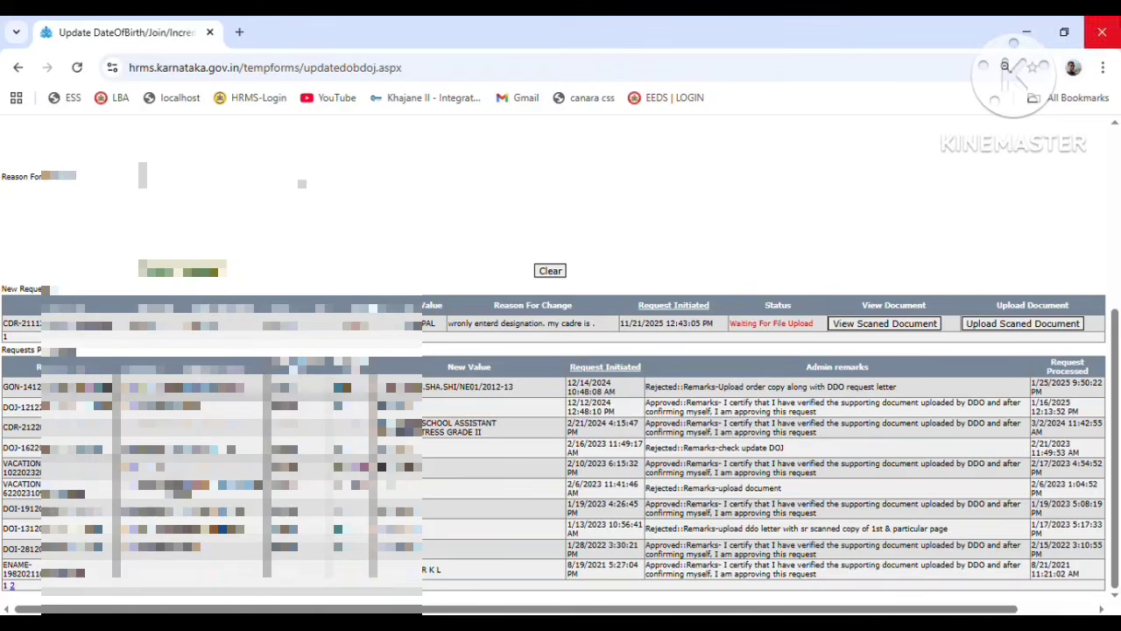
{"action": "left_click", "coordinate": [1114, 152]}
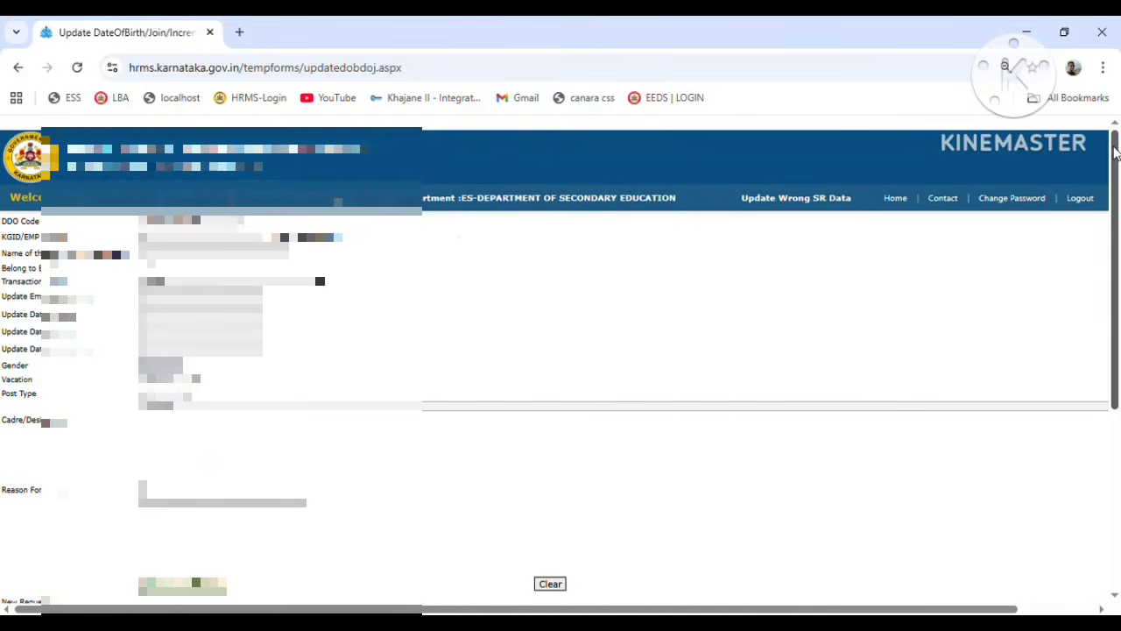